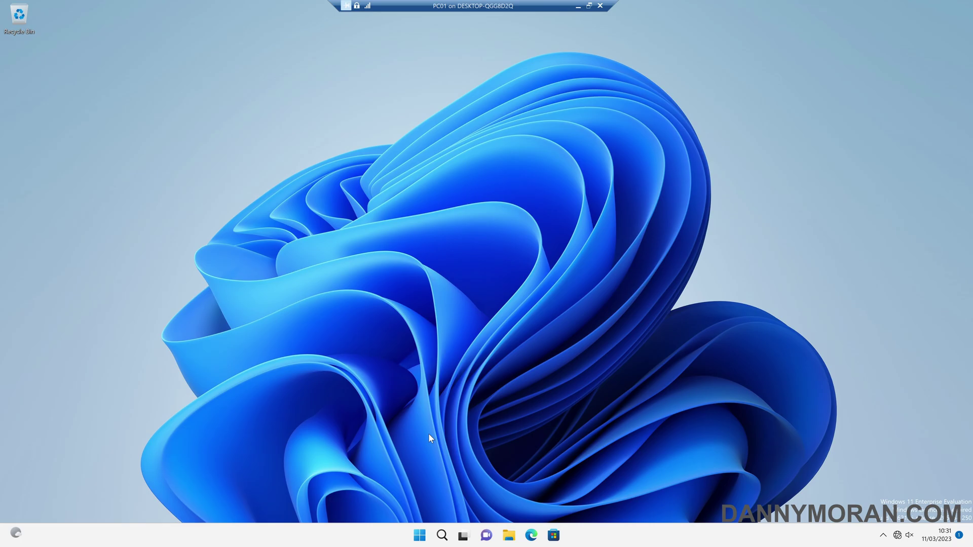
Open the taskbar settings page with Taskbar behaviours expanded
right_click(339, 538)
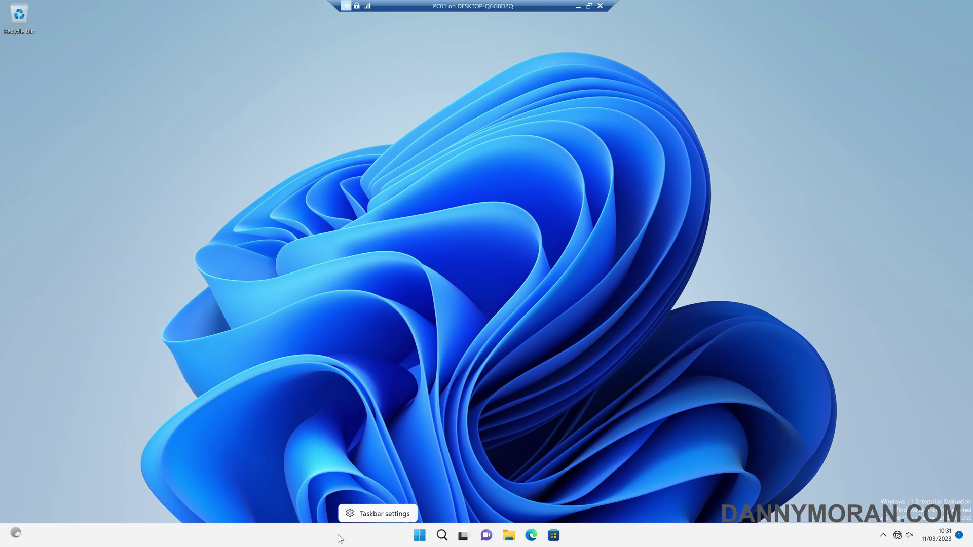
click(381, 513)
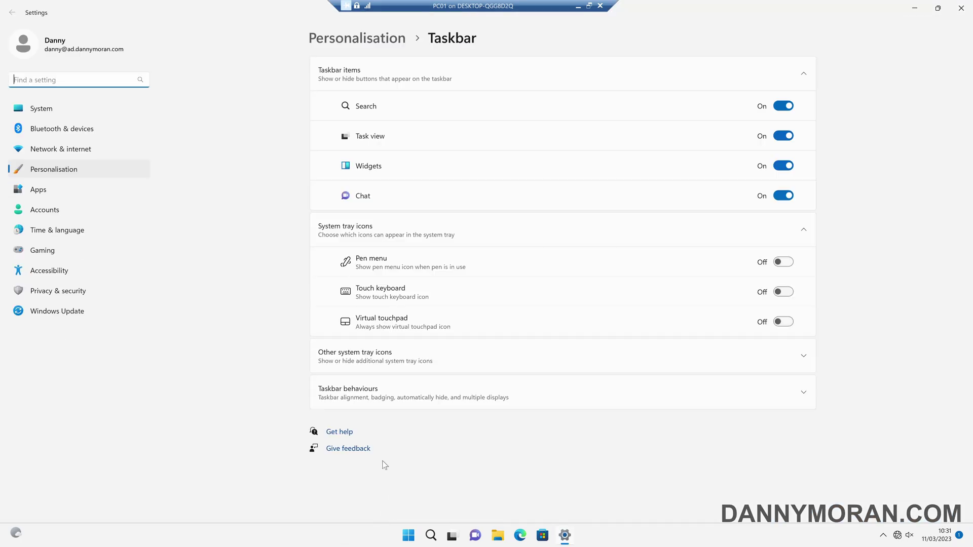
click(385, 394)
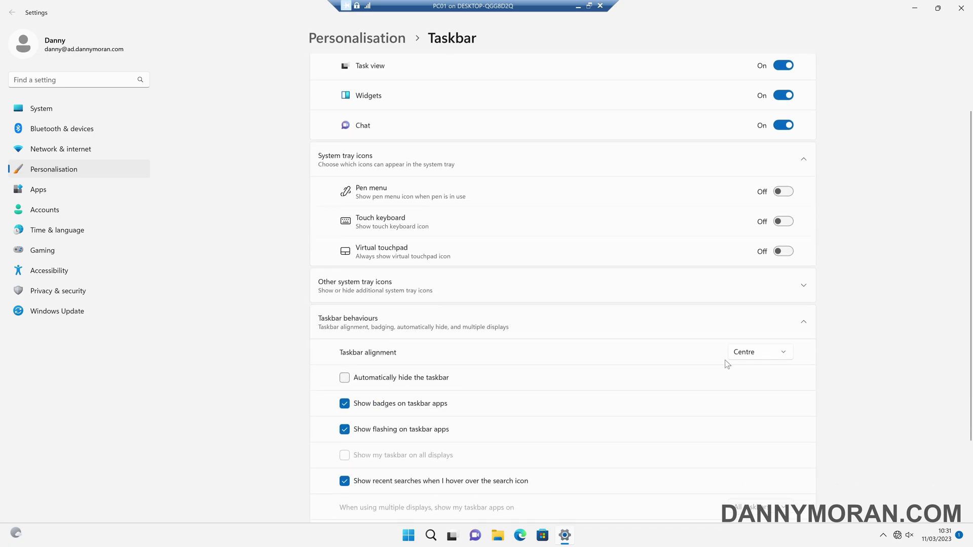
Set Taskbar alignment to Left, then switch it back to Centre
click(751, 357)
click(757, 333)
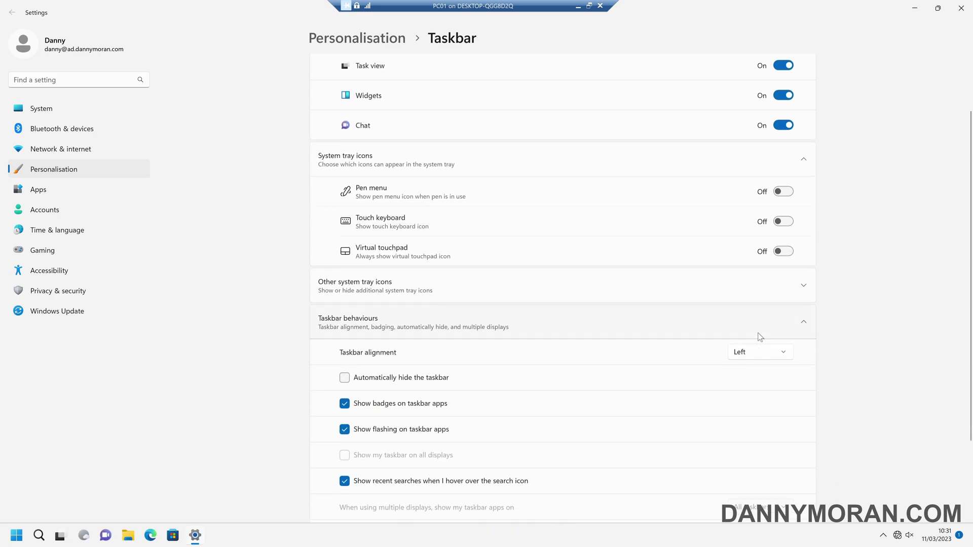
click(773, 353)
click(764, 369)
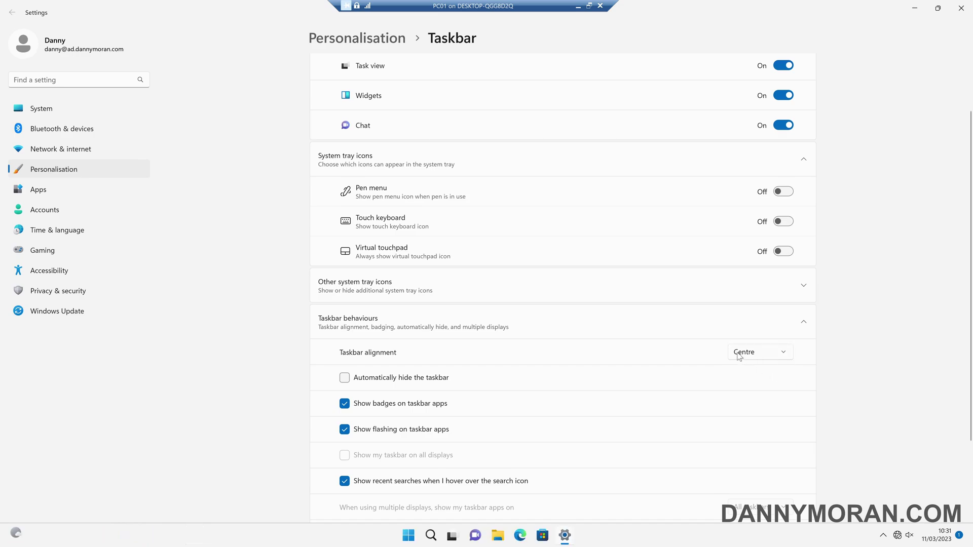
click(739, 356)
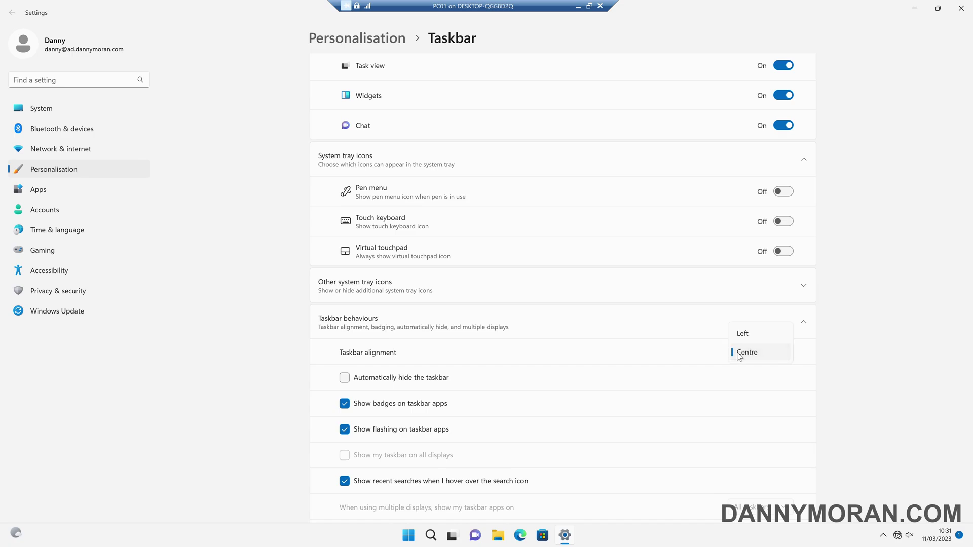
Leave alignment at Centre and launch Group Policy Management from Server Manager's Tools menu
click(737, 354)
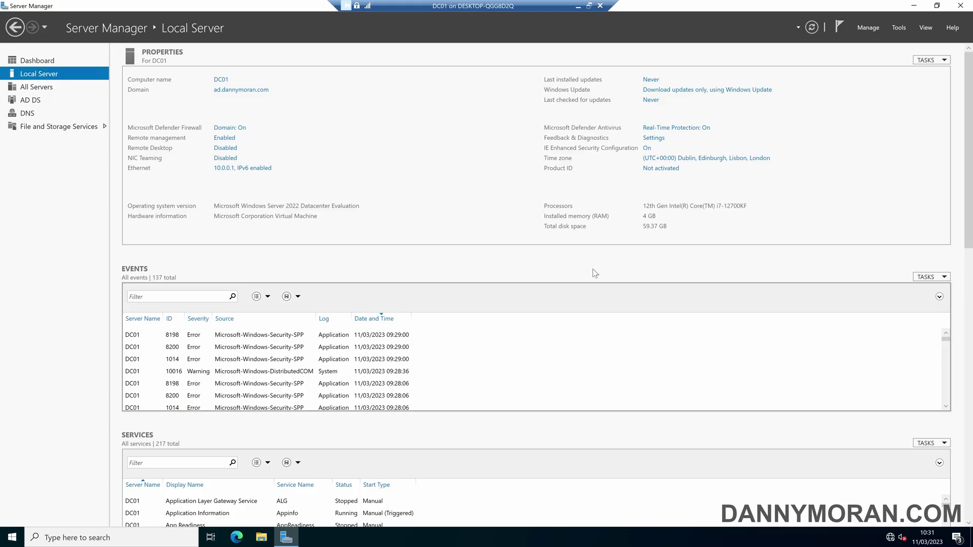
click(899, 29)
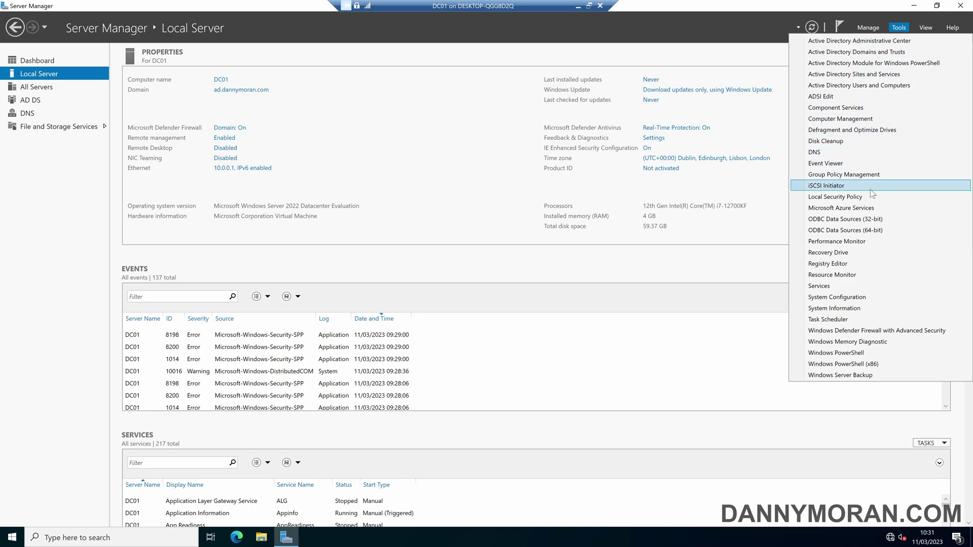
click(867, 175)
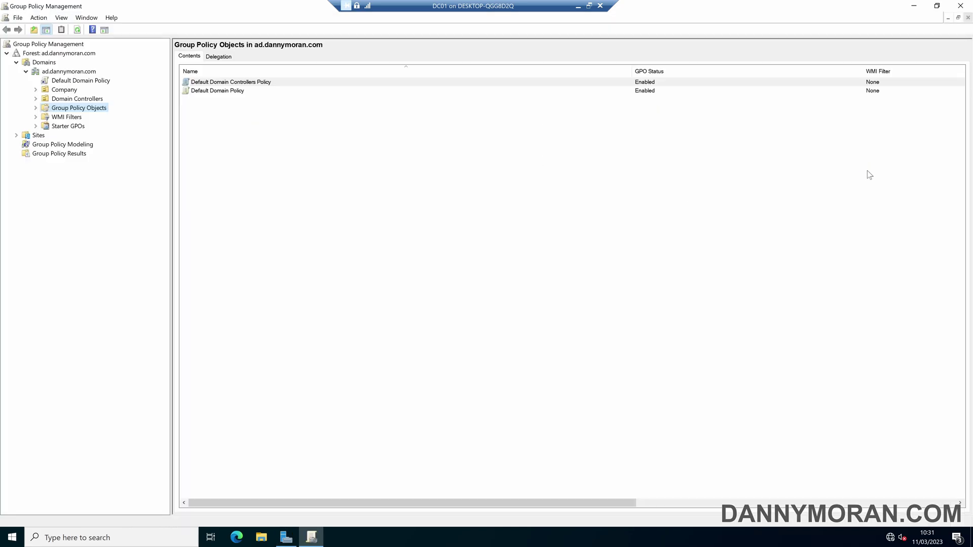
Create a new GPO named 'win-11-start-button' under Group Policy Objects
click(36, 108)
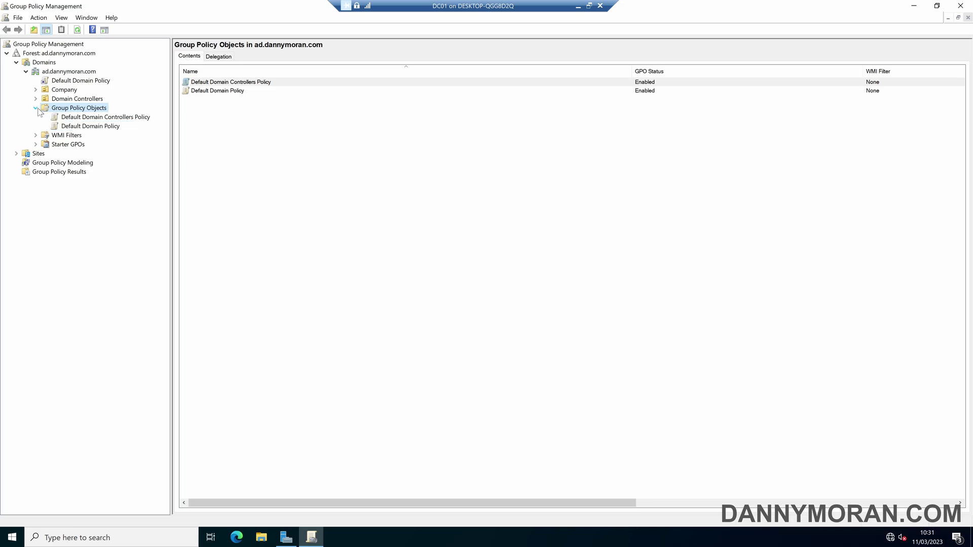
right_click(75, 112)
click(79, 116)
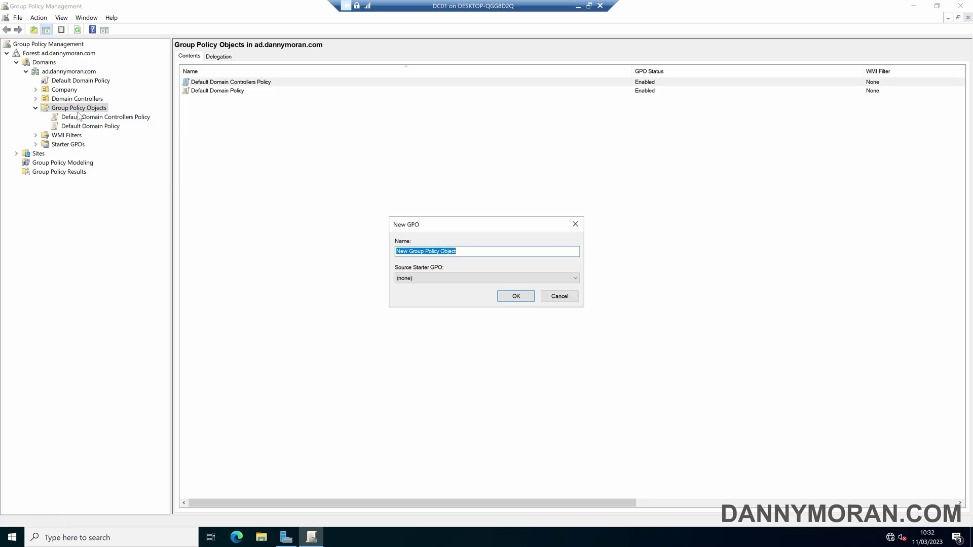
text(win-11-start-button)
click(527, 300)
Edit win-11-start-button maximized and go to User Configuration > Preferences > Windows Settings > Registry
click(106, 138)
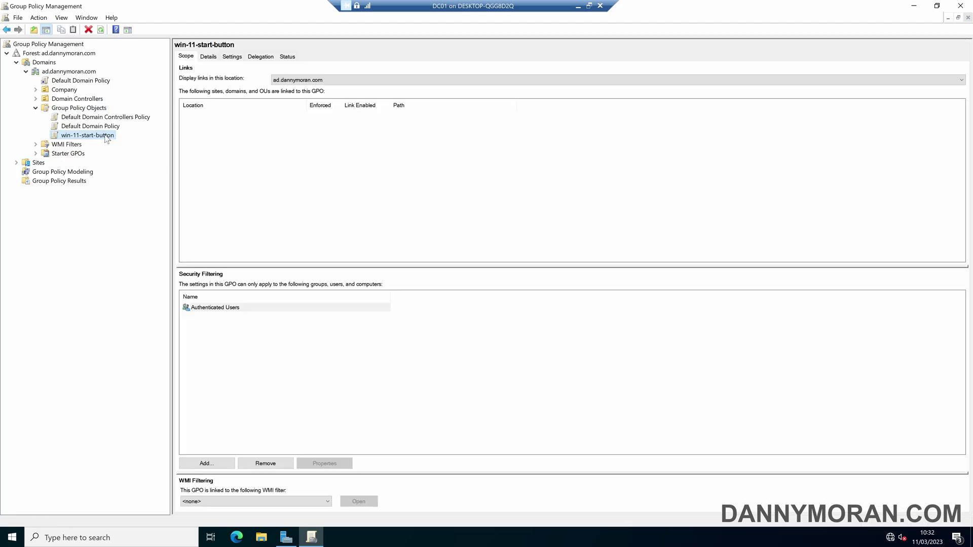
right_click(106, 136)
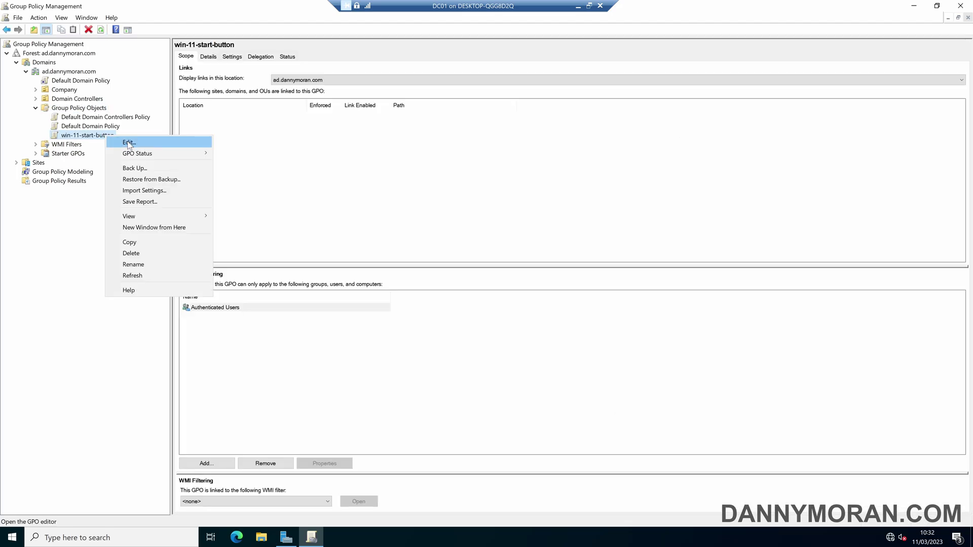
click(129, 143)
double_click(183, 49)
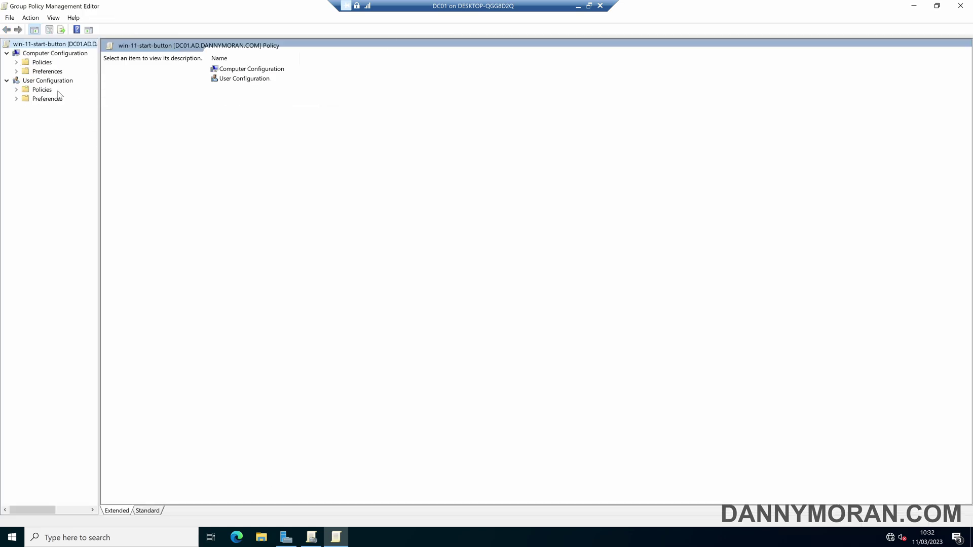
click(20, 100)
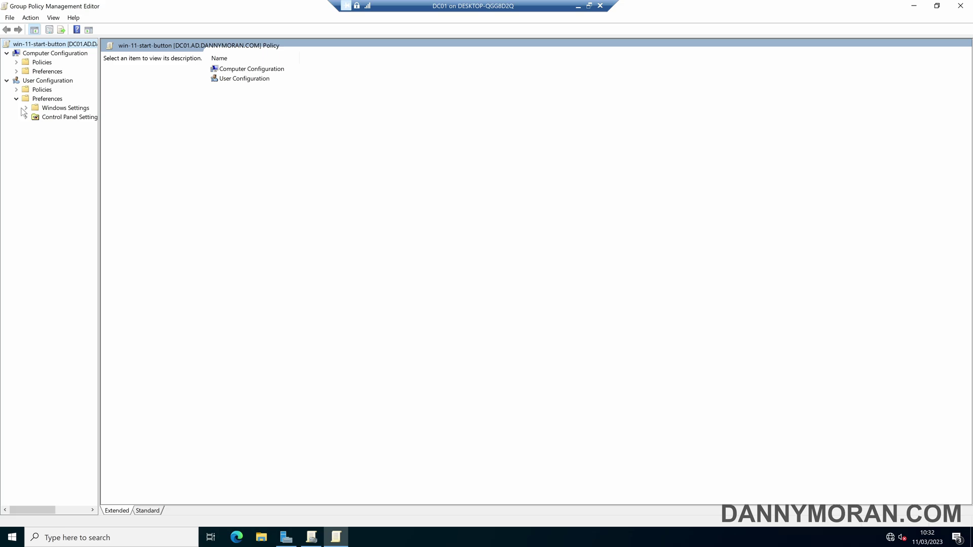
click(26, 108)
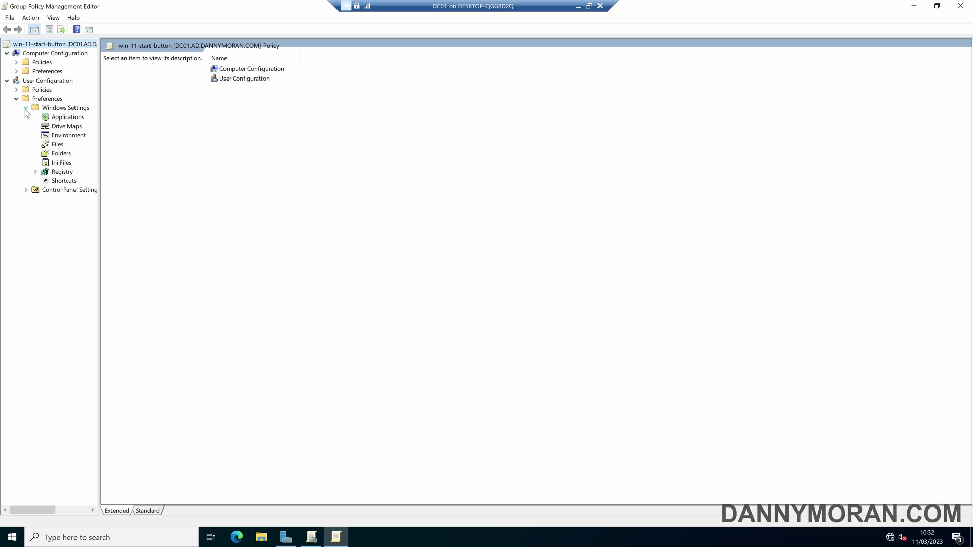
click(62, 172)
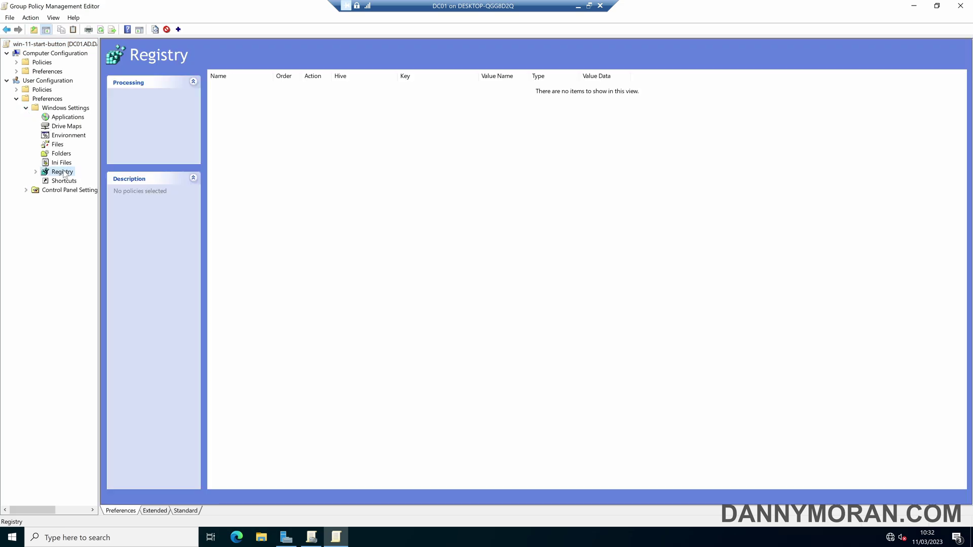
Create a new Registry Item and paste the Explorer\Advanced key path
right_click(354, 126)
mouse_move(424, 134)
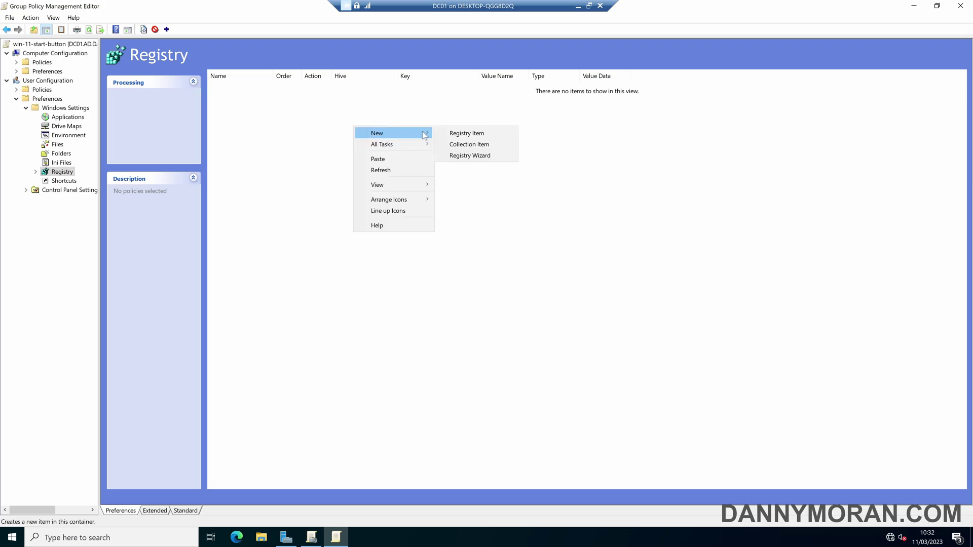
click(474, 133)
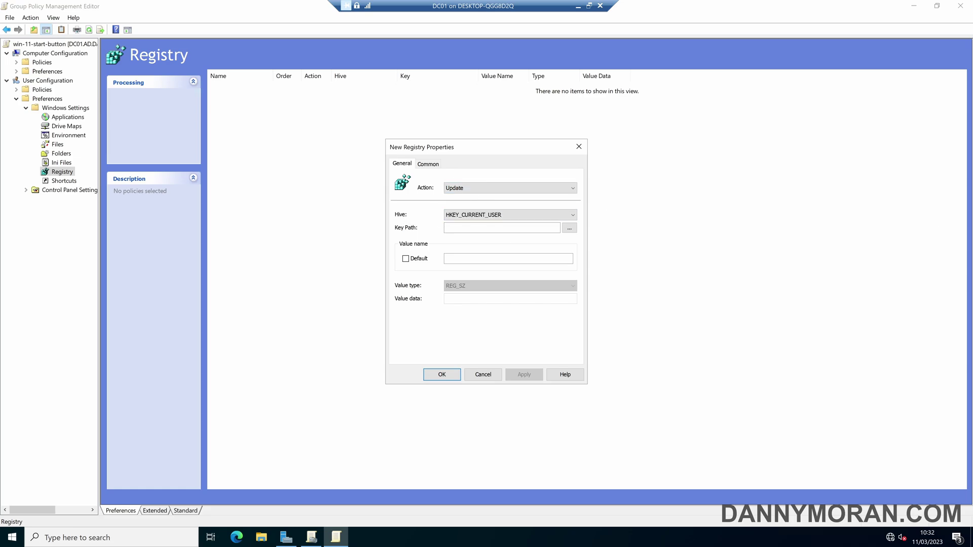
click(459, 229)
key(ctrl+v)
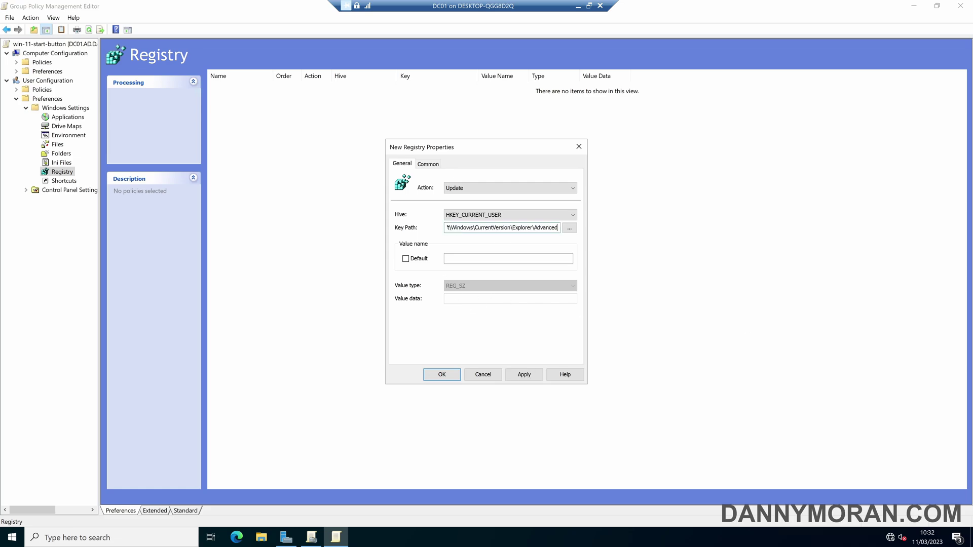
double_click(471, 227)
click(472, 228)
drag(527, 227, 594, 227)
click(527, 227)
key(ctrl+a)
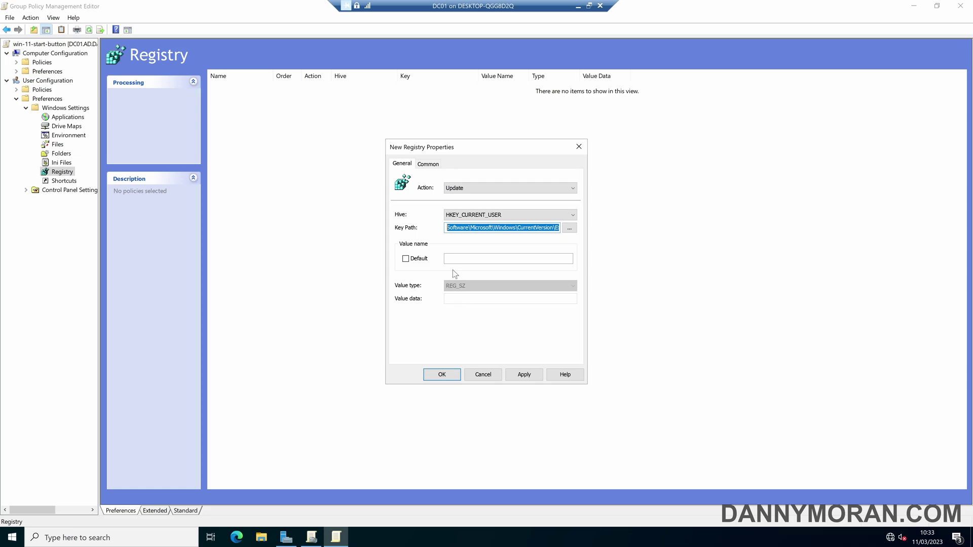
Set value name TaskbarAl, type REG_DWORD, and value data 0
click(477, 258)
text(TaskbarAl)
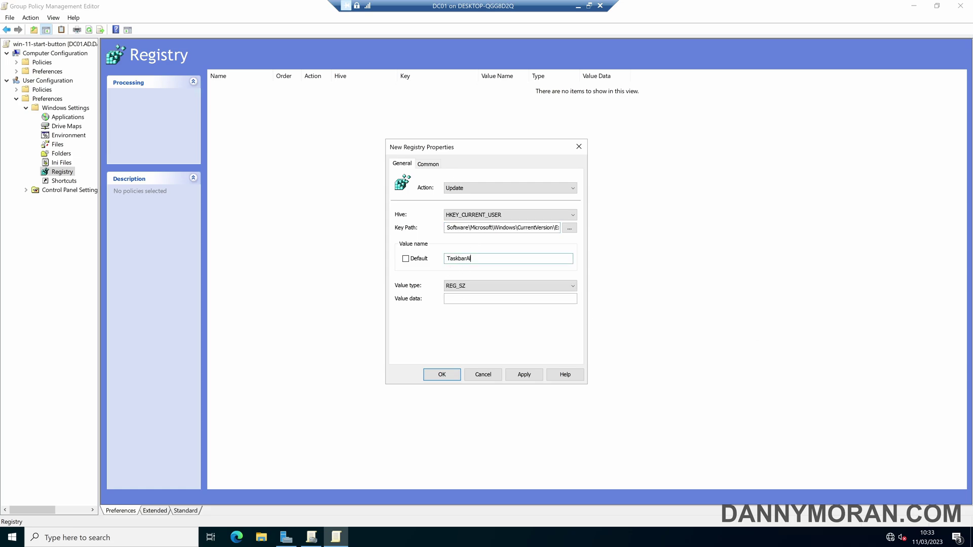
click(470, 293)
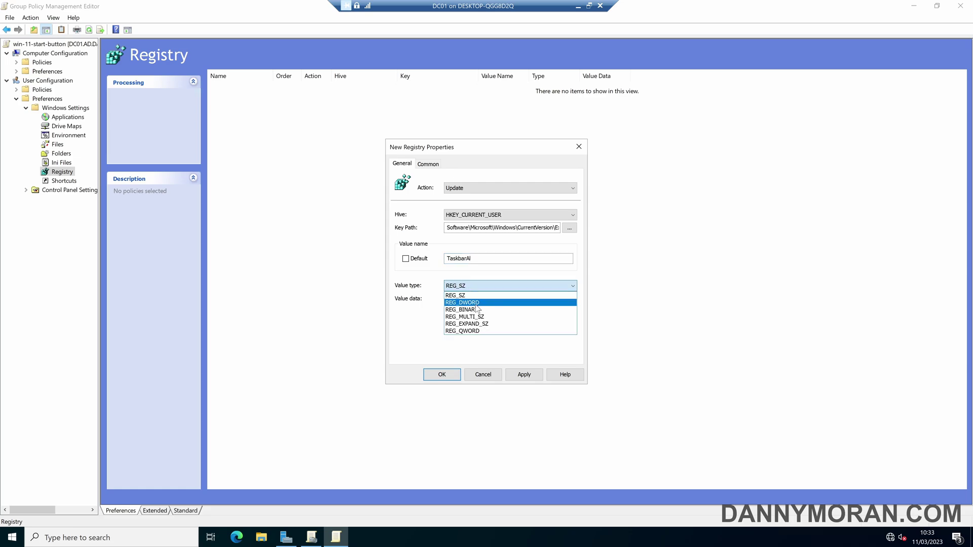
click(476, 304)
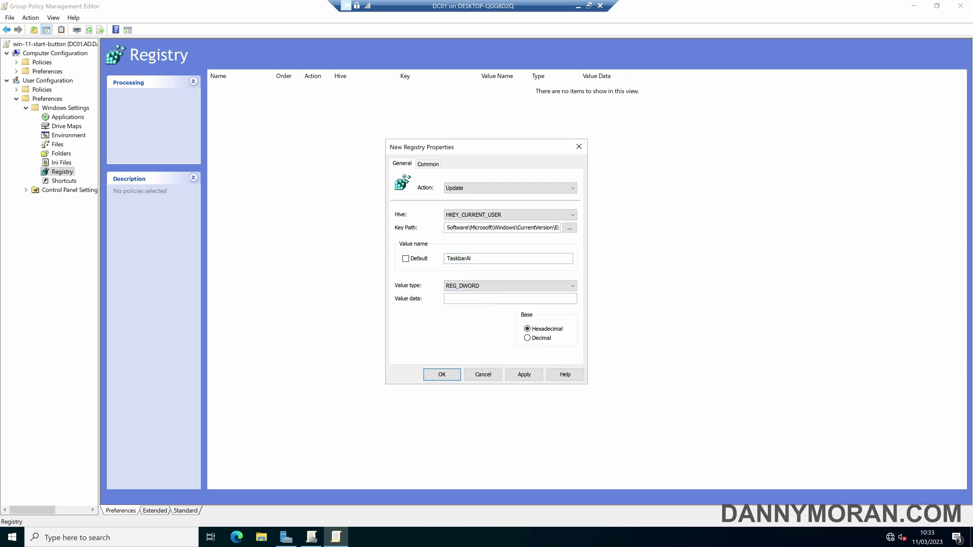
click(446, 299)
key(Num_Lock)
text(0)
Enable item-level targeting and add a WMI Query targeting item
click(429, 165)
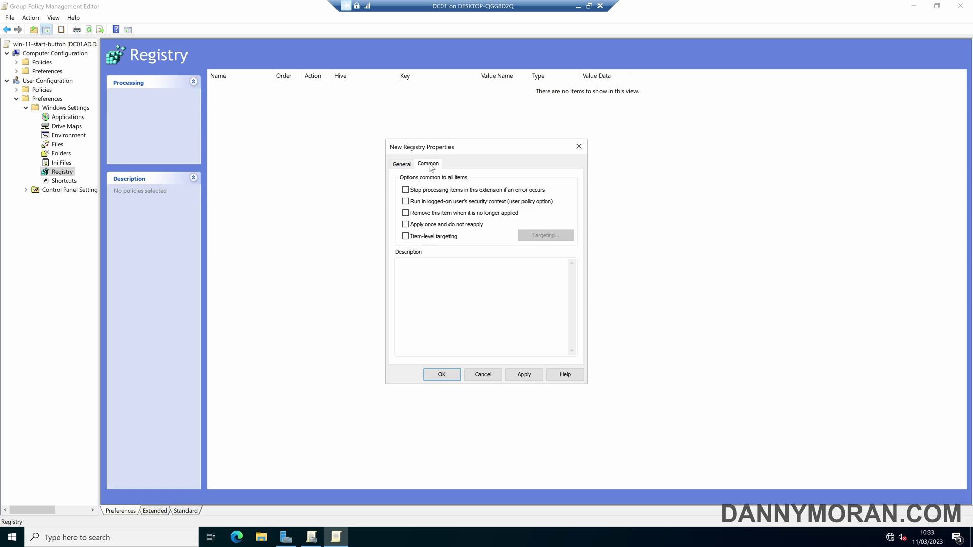
click(405, 236)
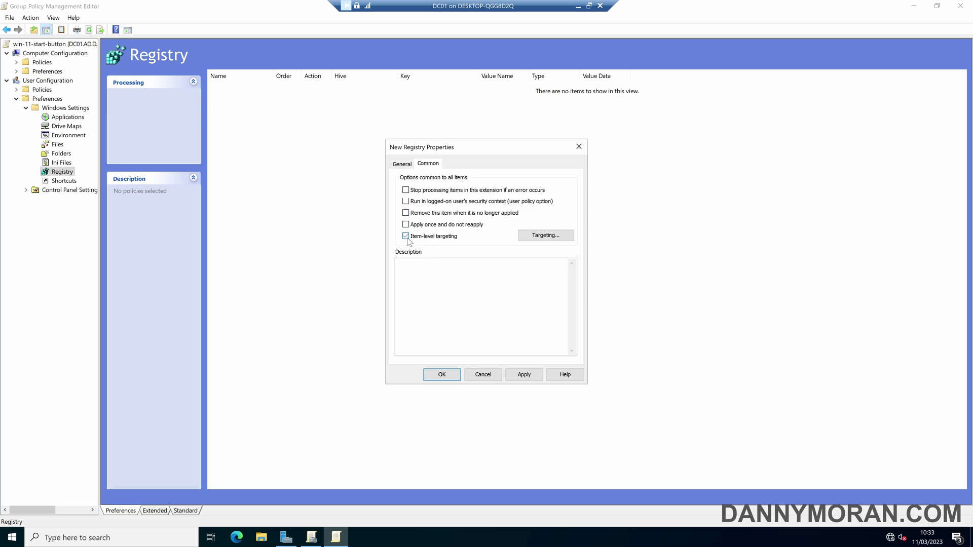
click(559, 238)
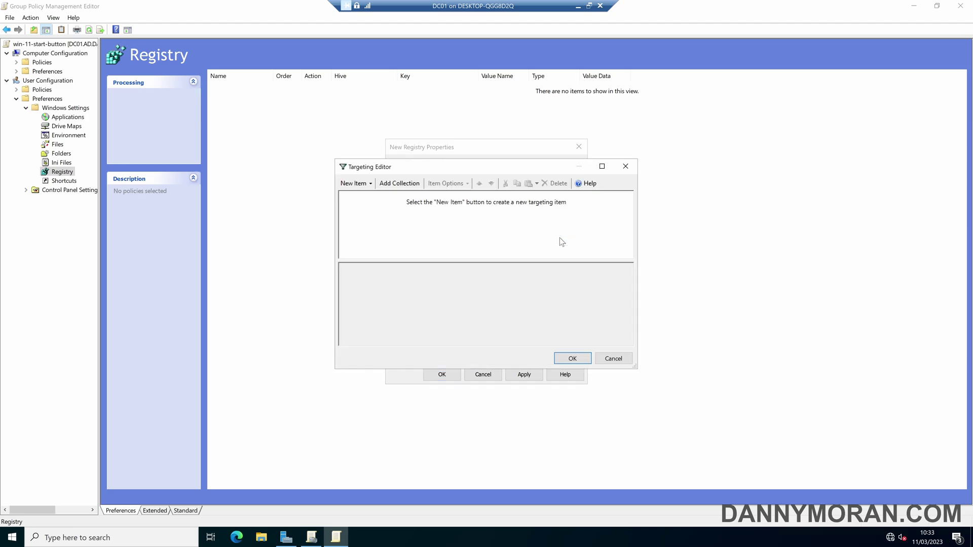
click(368, 184)
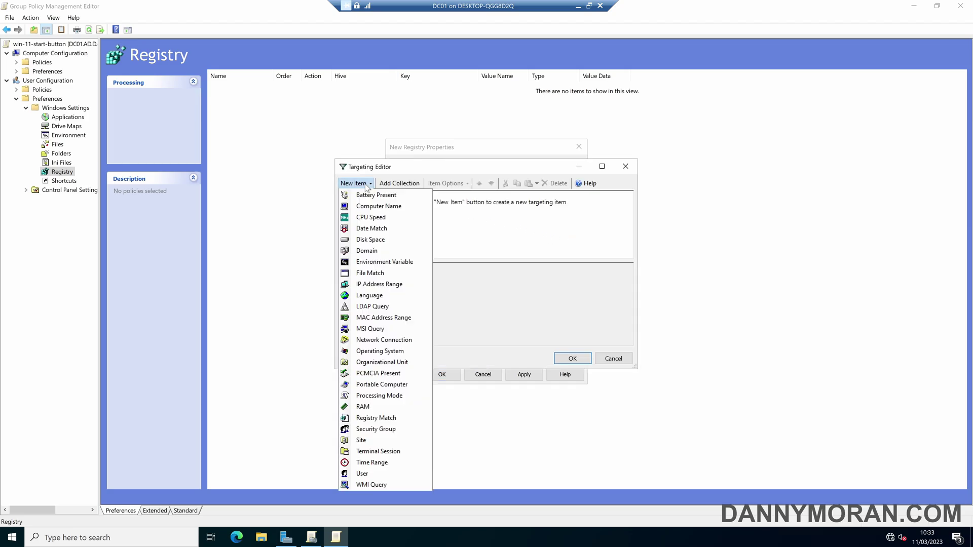
click(396, 486)
Paste the WMI query matching Version like "10.0.2%" and ProductType="1" and verify it
click(455, 272)
text(select * from Win32_OperatingSystem where Version like "10.0.2%" and ProductType="1")
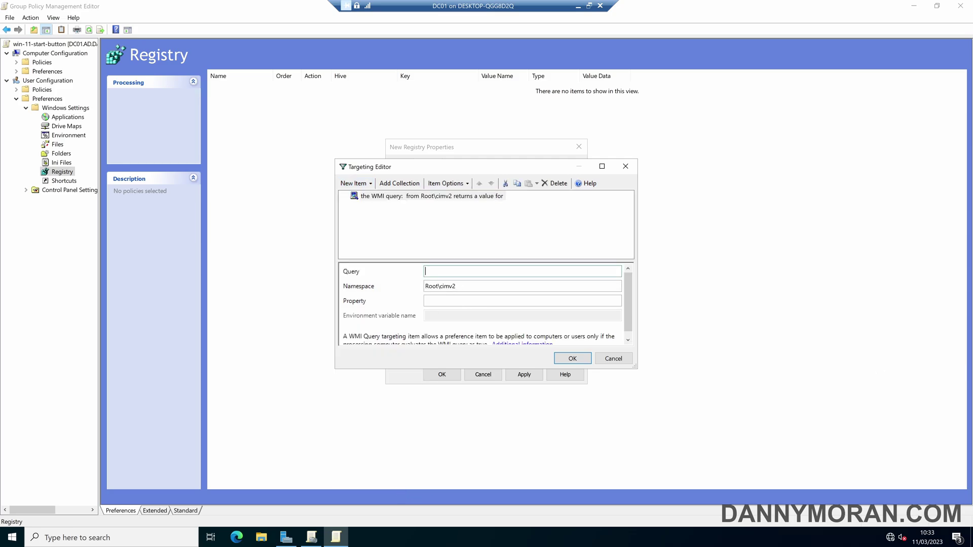
key(Home)
drag(426, 271, 474, 272)
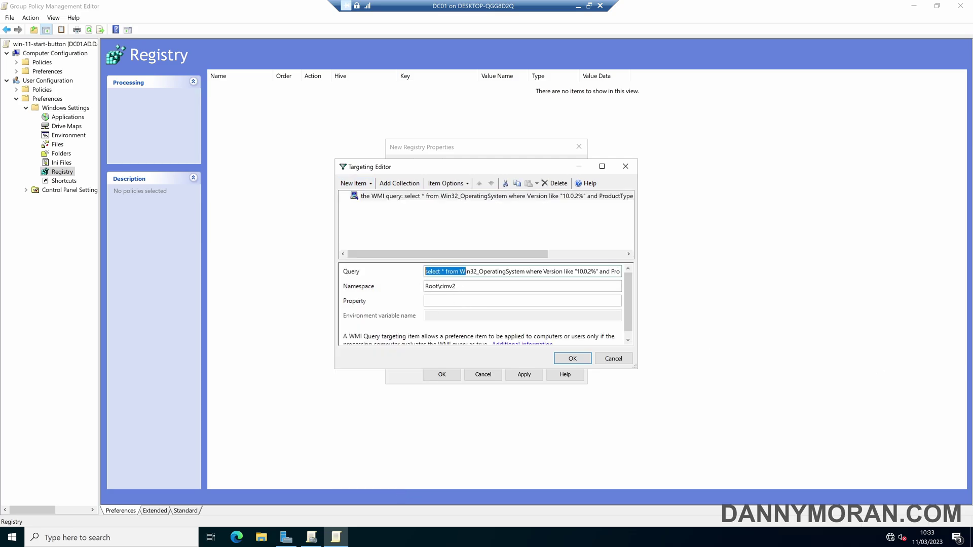
click(447, 271)
drag(591, 271, 597, 272)
drag(599, 272, 636, 272)
click(614, 271)
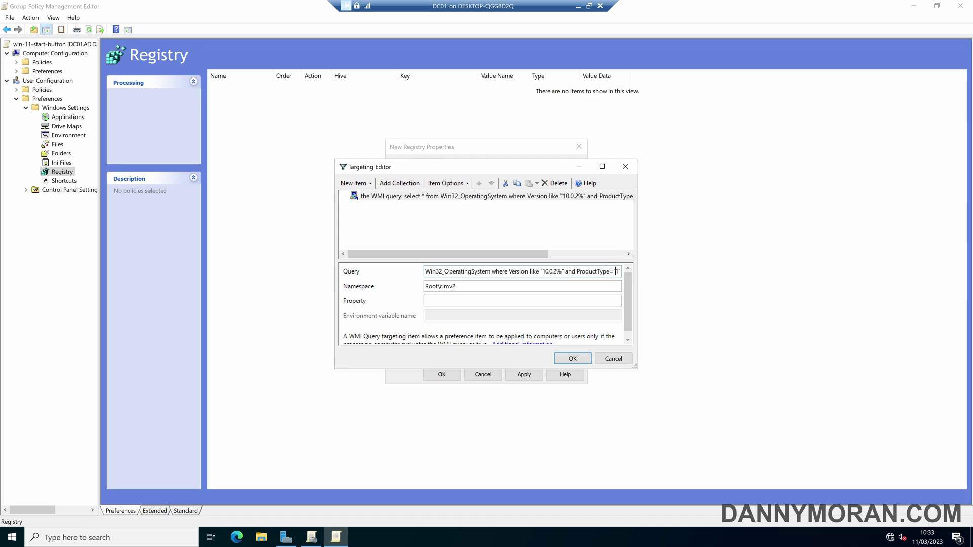
key(Right)
Confirm the WMI targeting, save the TaskbarAl registry item, and close the policy editor
click(573, 358)
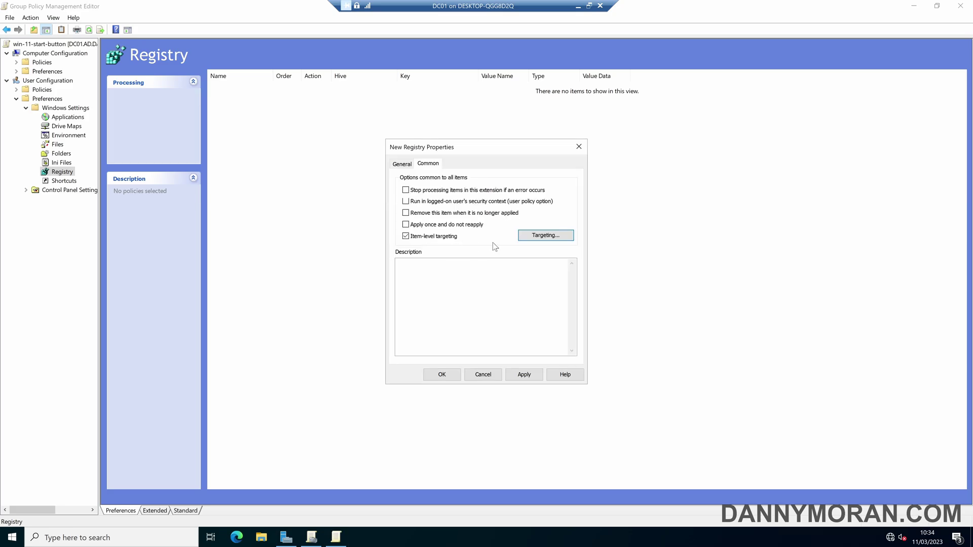
click(404, 164)
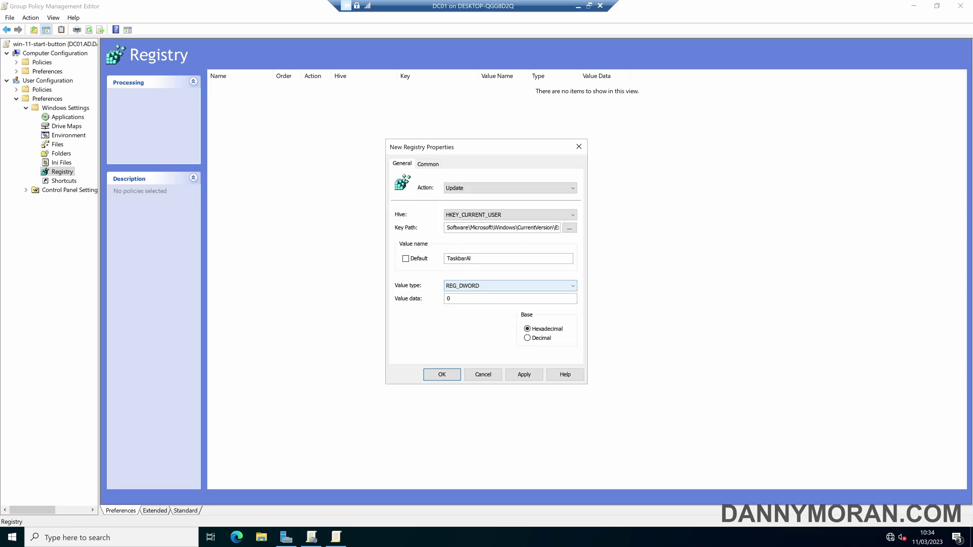
click(522, 374)
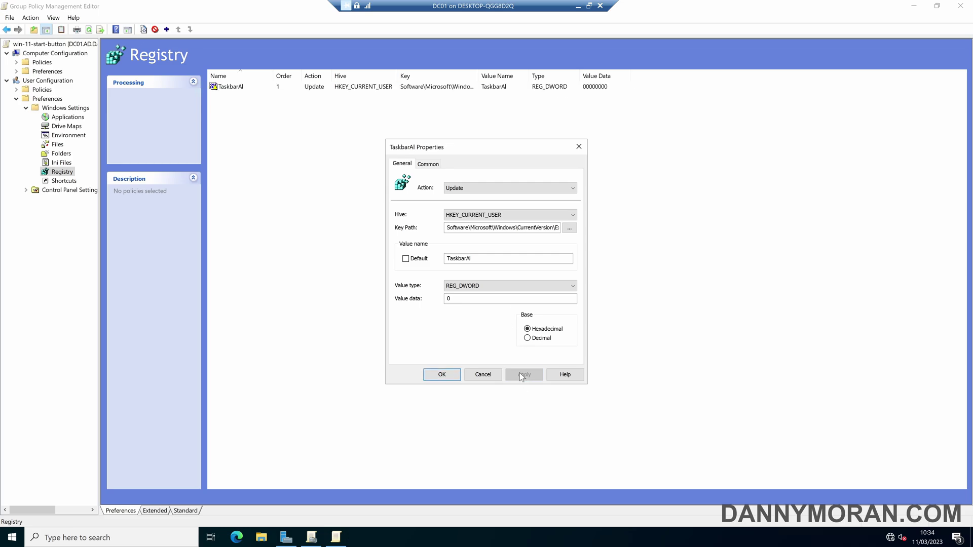
click(442, 375)
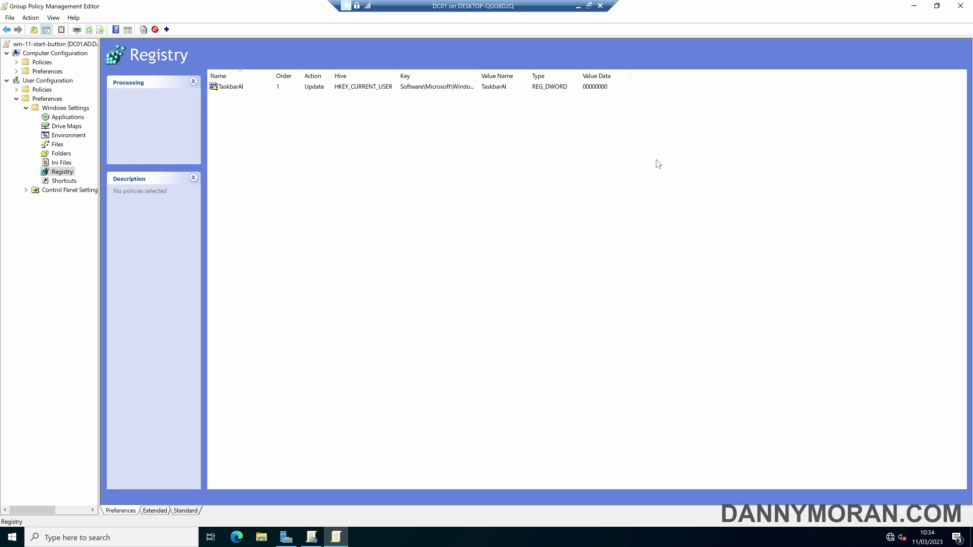
click(960, 5)
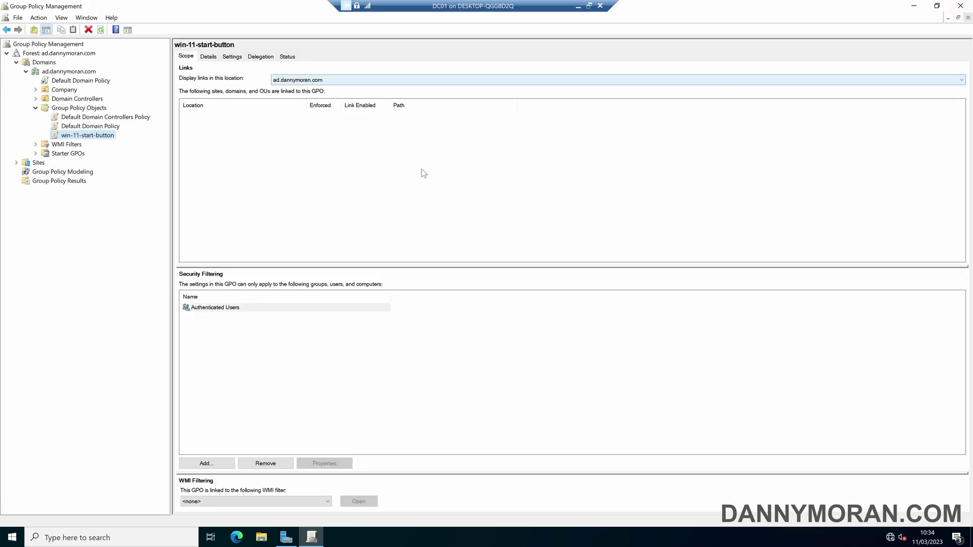
Review the win-11-start-button GPO's settings report
click(114, 135)
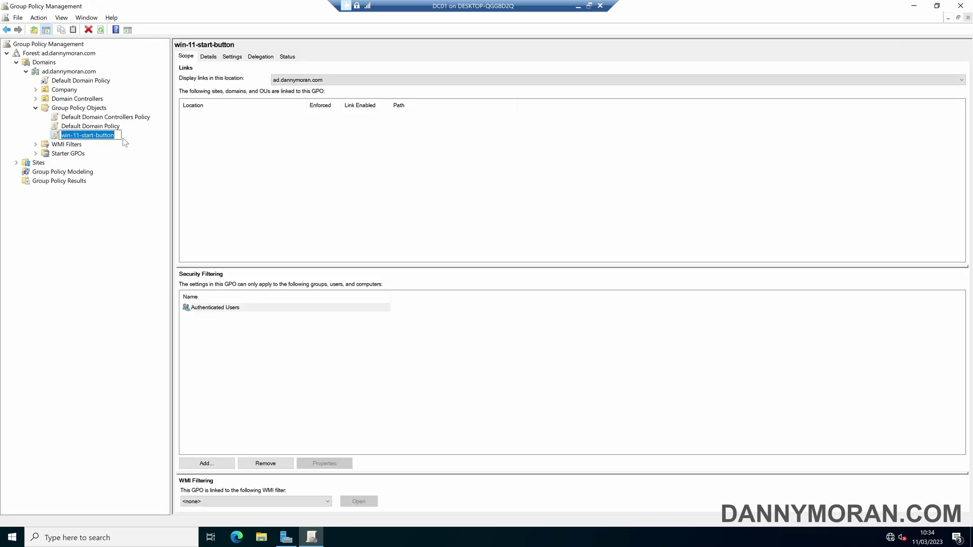
click(133, 138)
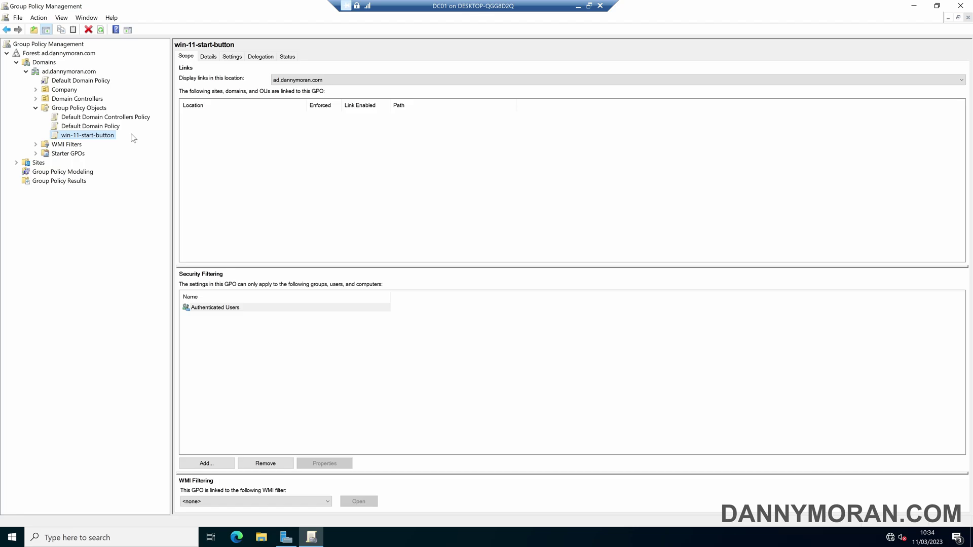
click(231, 57)
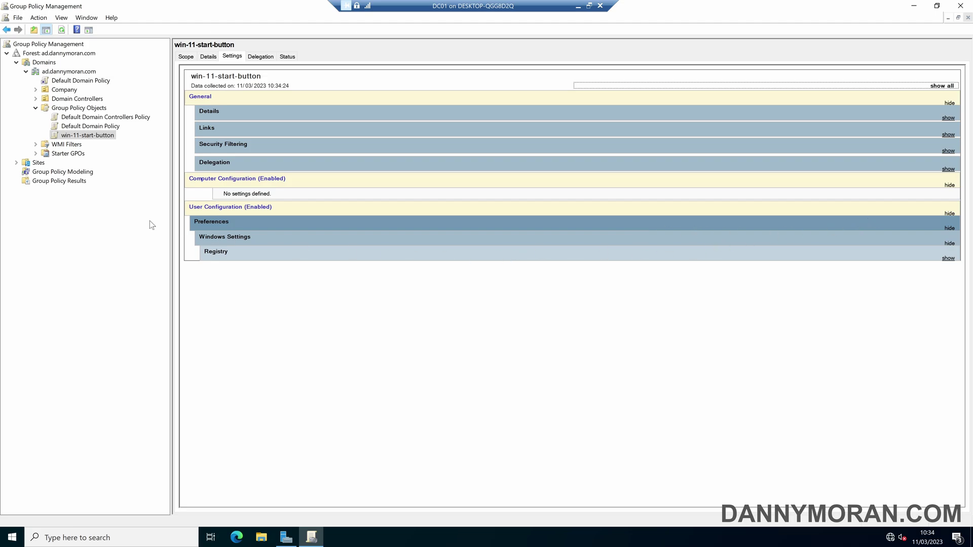
Drag win-11-start-button onto the Company/Users OU and confirm the link
click(35, 90)
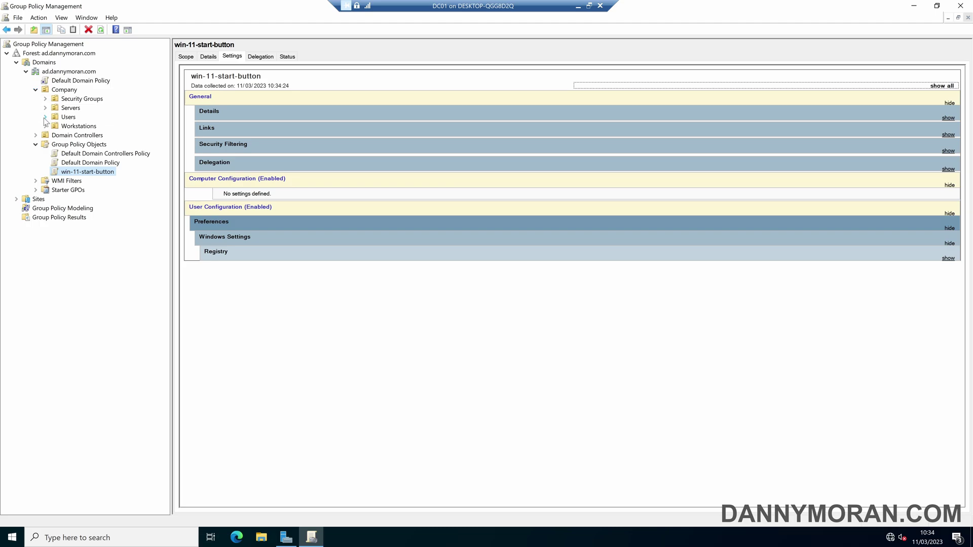
click(61, 119)
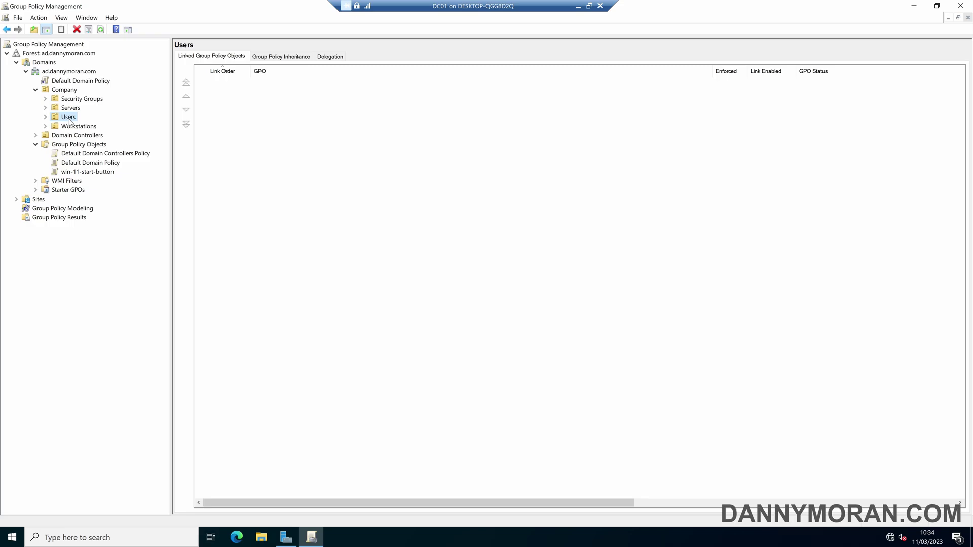
click(76, 172)
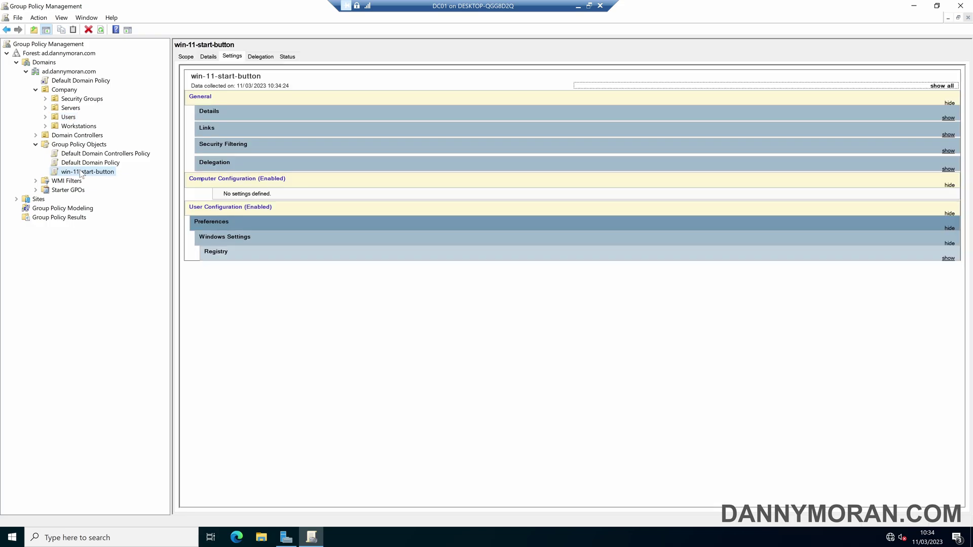
drag(90, 173, 73, 120)
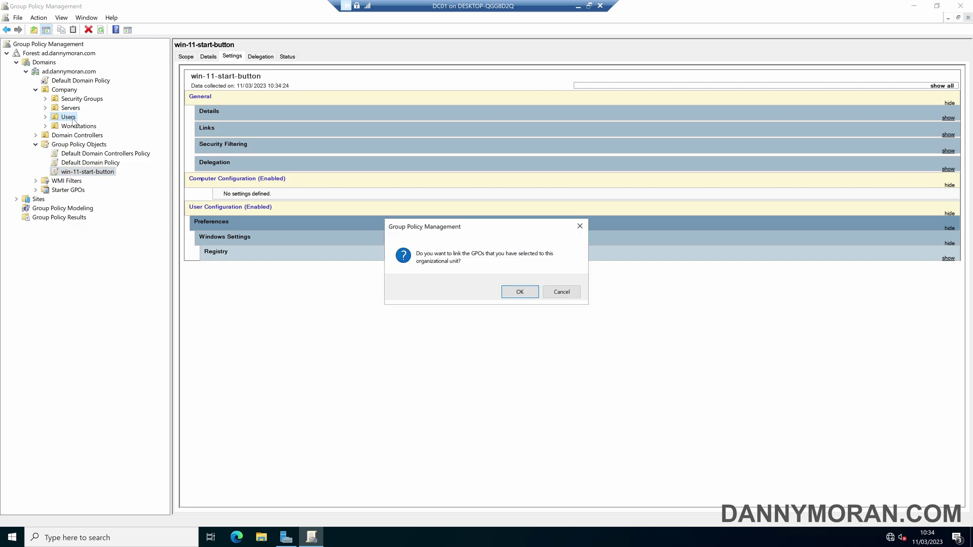
click(521, 292)
click(45, 117)
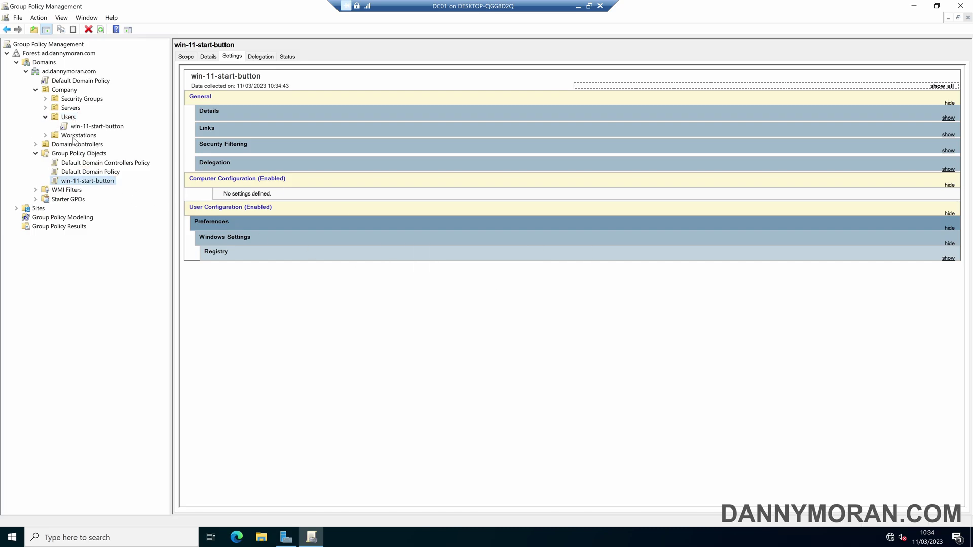
Run gpupdate /force on the client and check that Taskbar alignment now shows Left
click(96, 127)
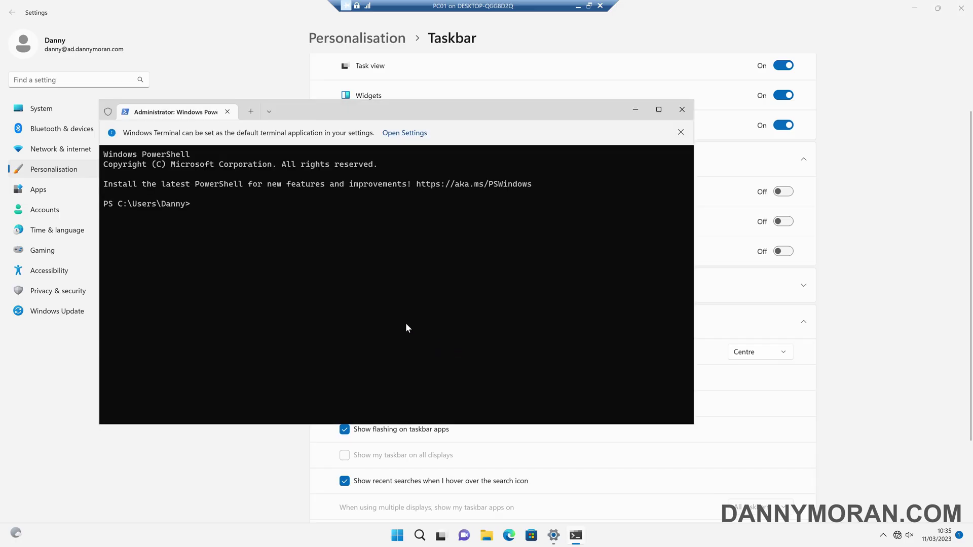
text(gpupdate /)
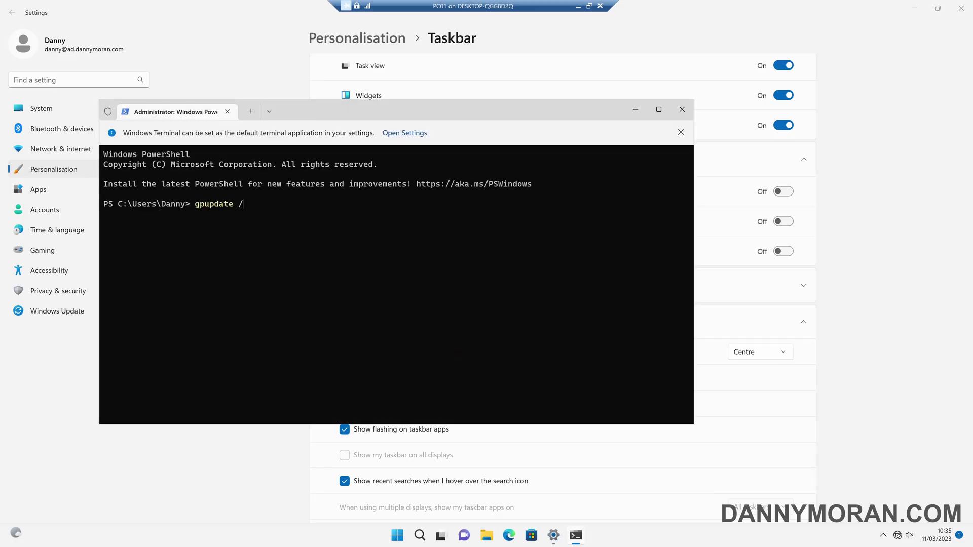
text(force)
key(Return)
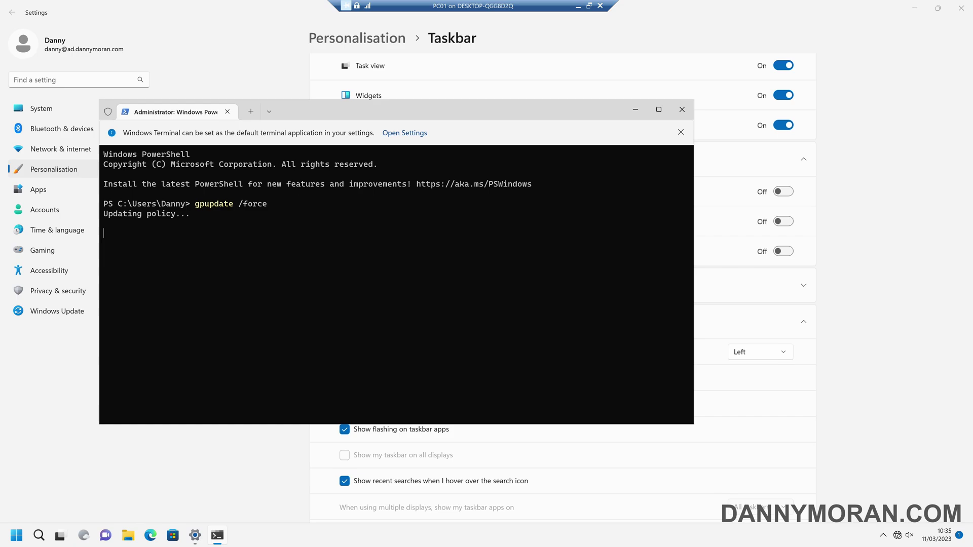
click(714, 358)
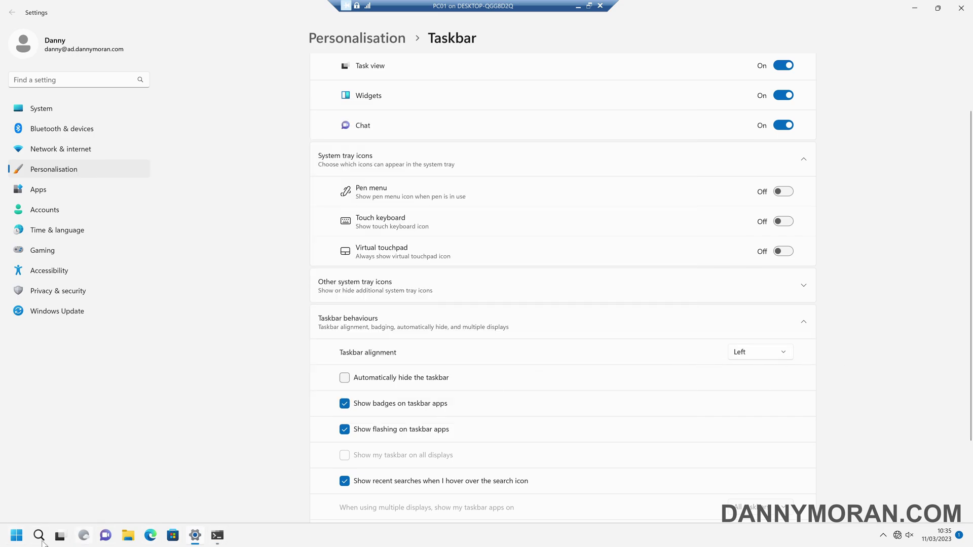
Set Taskbar alignment back to Centre in Settings
click(223, 539)
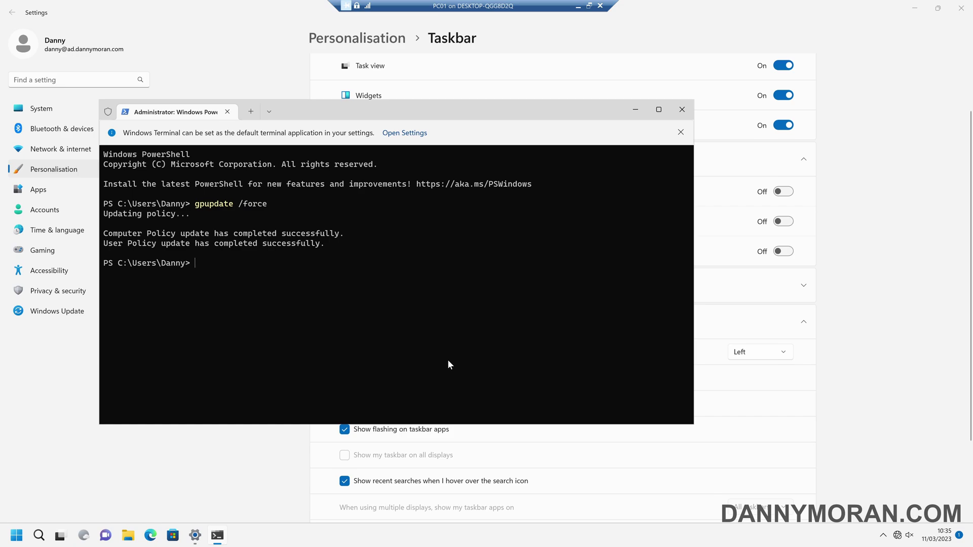
click(263, 447)
click(768, 357)
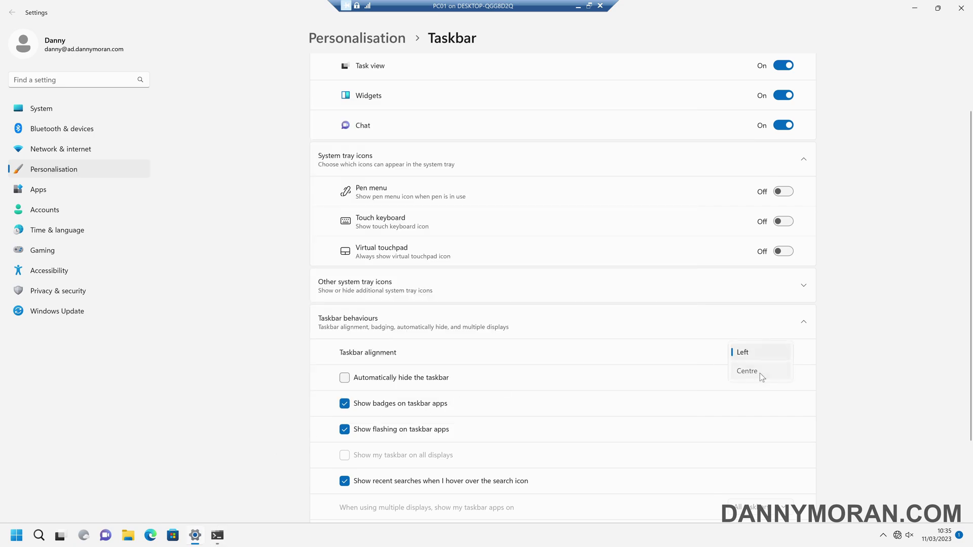
click(759, 373)
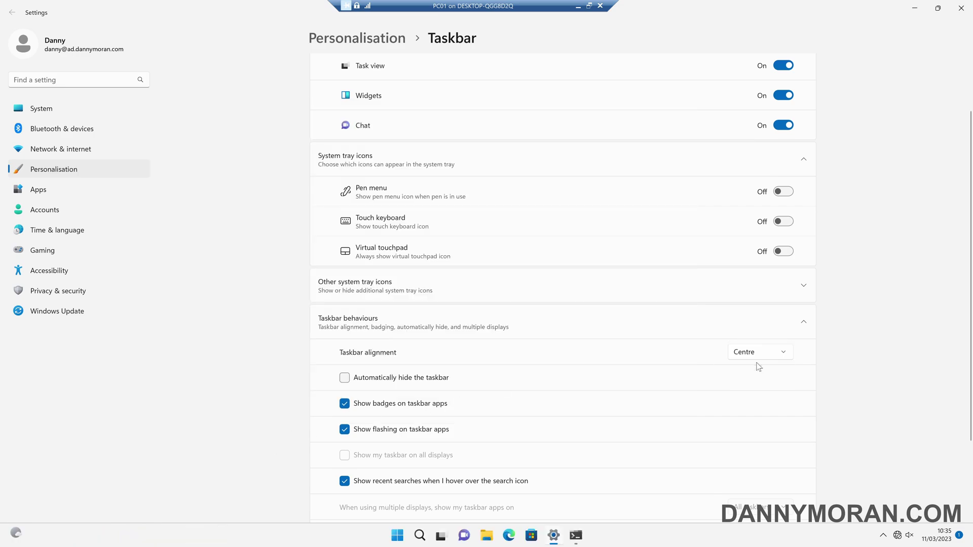
Rerun gpupdate /force in the PowerShell window
click(576, 535)
key(Up)
key(Return)
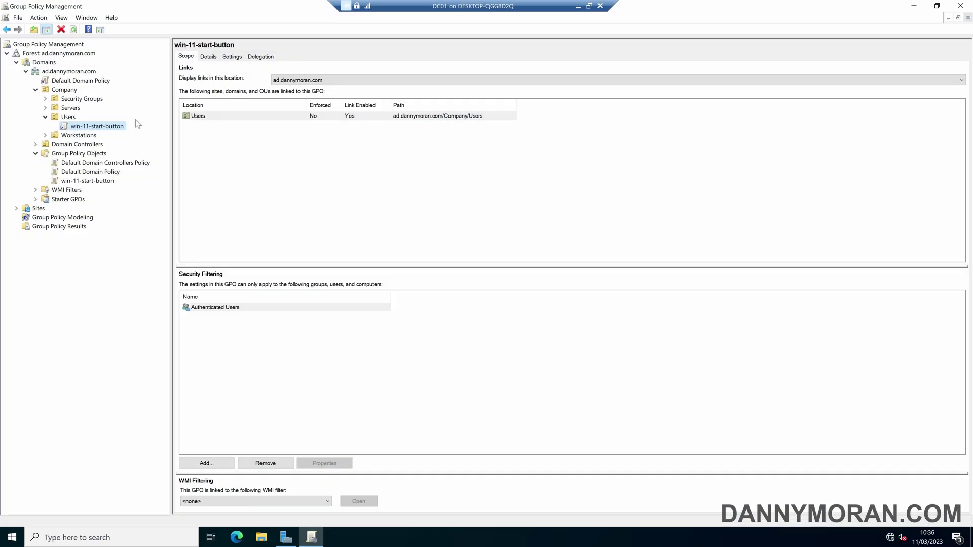
Edit the win-11-start-button GPO and show its User Preferences > Windows Settings > Registry items
right_click(91, 181)
click(100, 187)
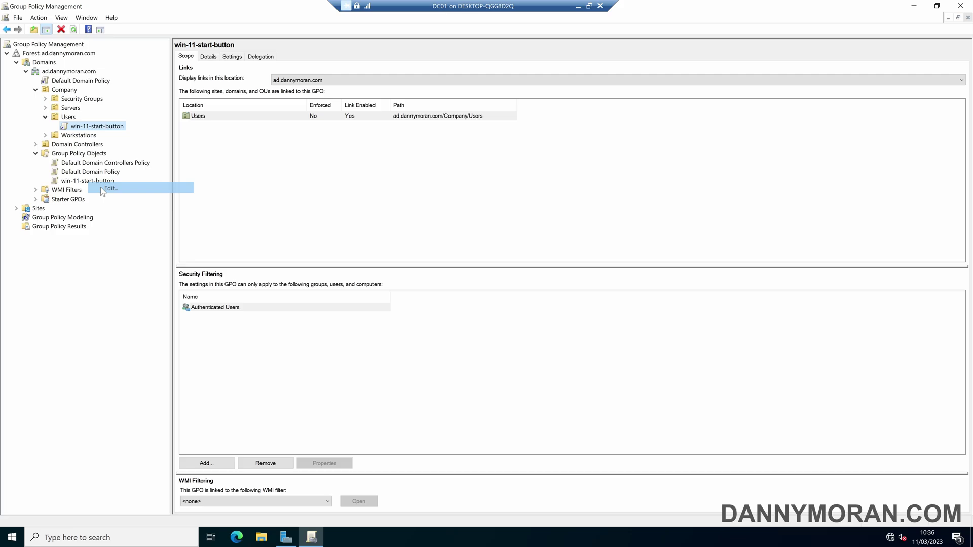
click(62, 142)
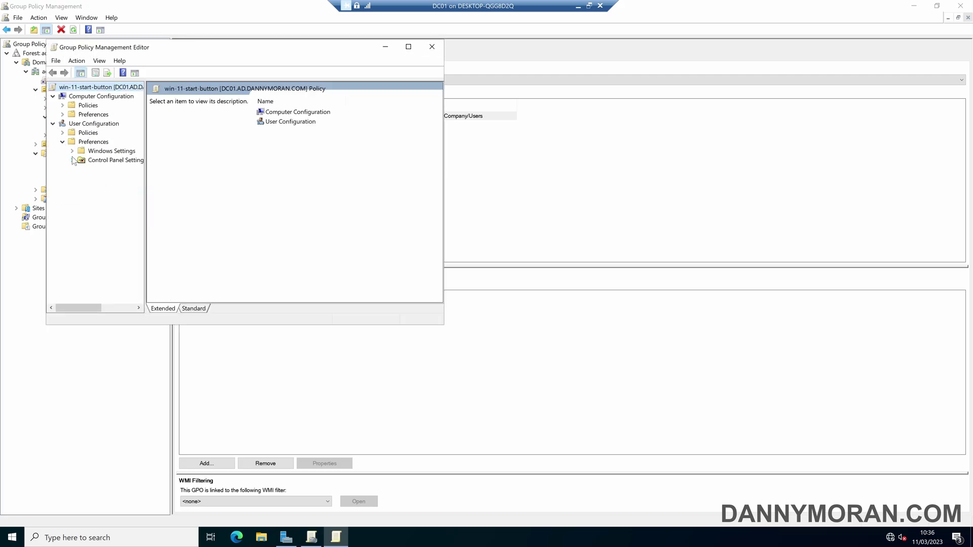
click(72, 151)
click(108, 214)
Turn on 'Apply once and do not reapply' in the TaskbarAl item's Common options
double_click(274, 131)
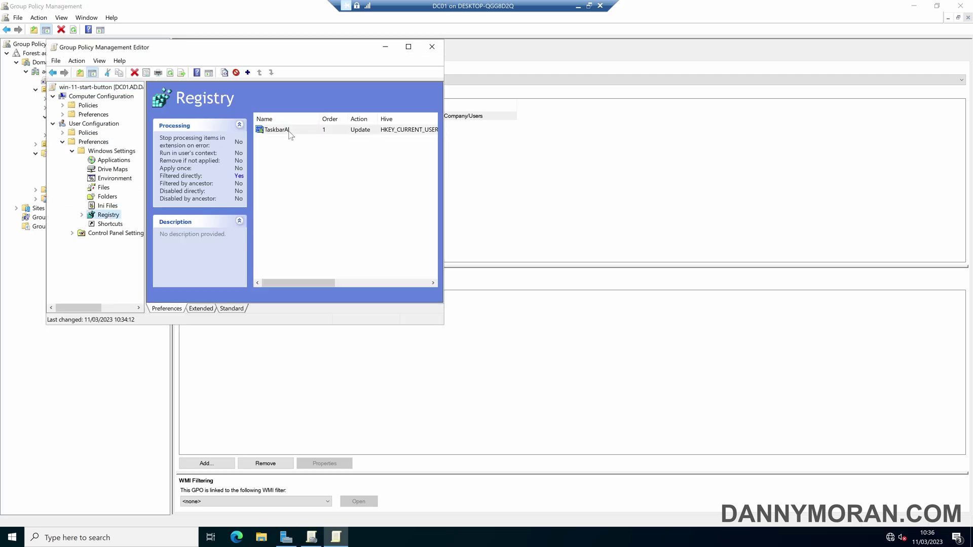
click(186, 84)
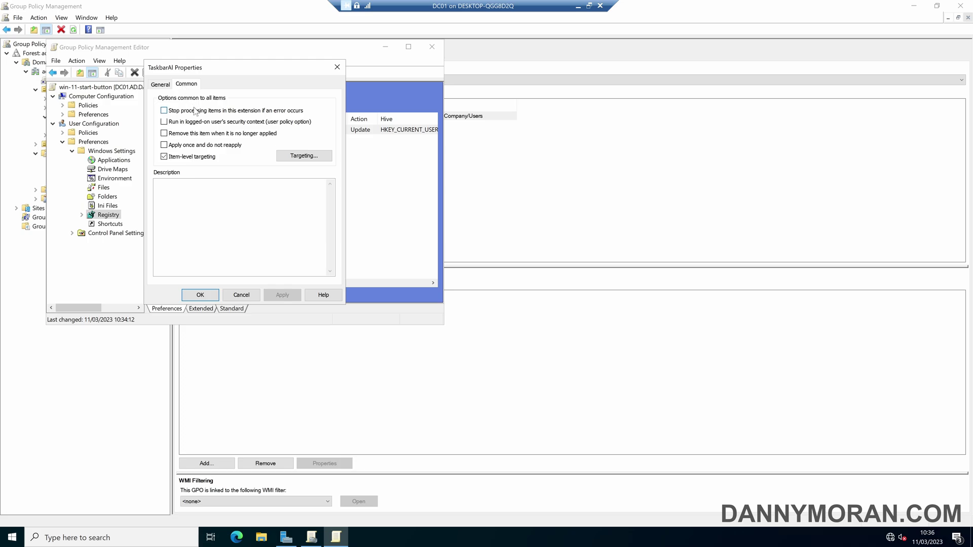
click(206, 145)
click(337, 67)
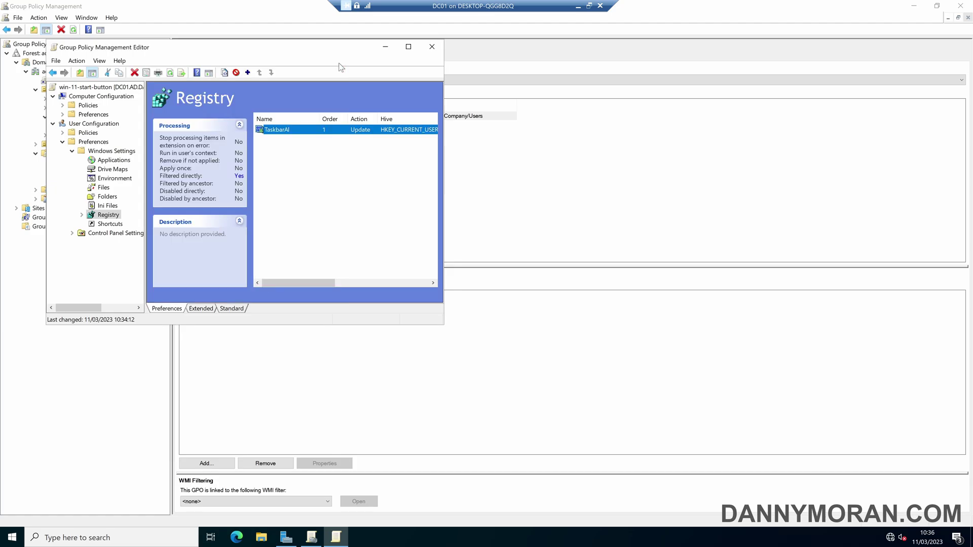
Close the Group Policy Management Editor and the PowerShell window
click(429, 48)
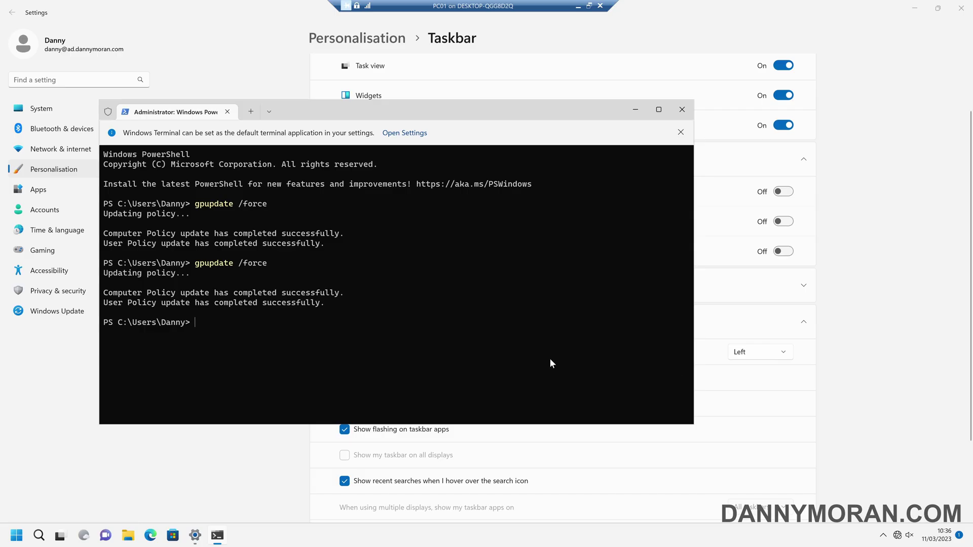
click(681, 111)
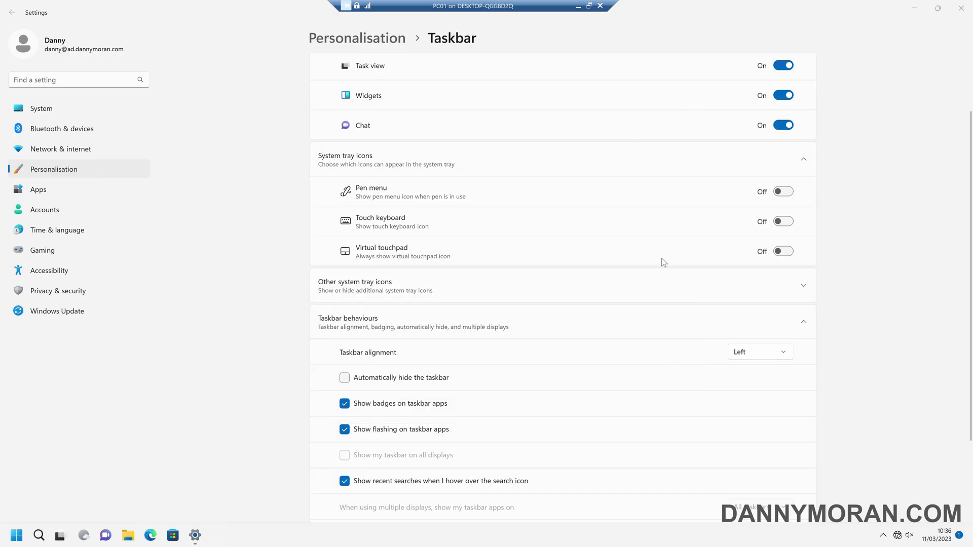